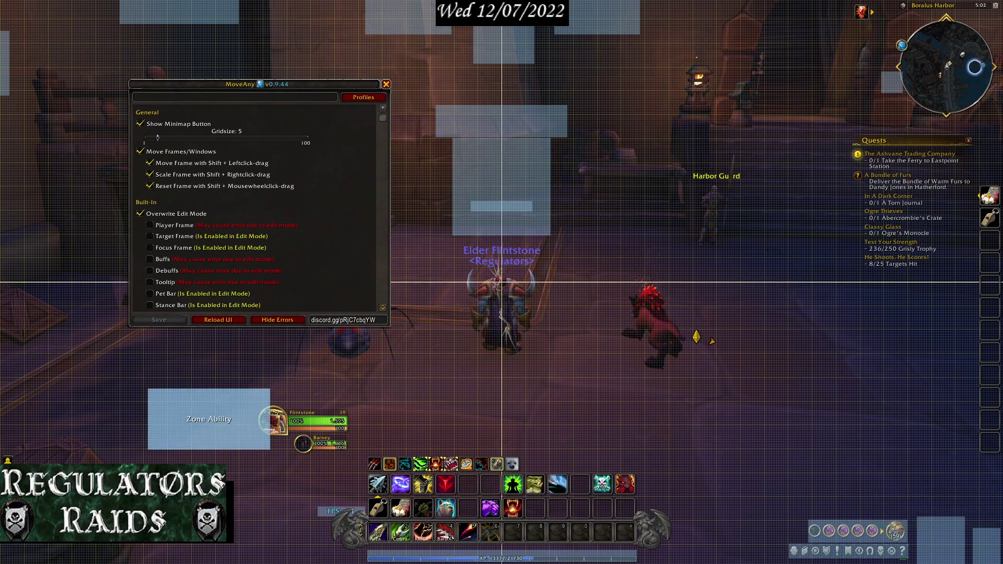
# - Shift the Zone Ability frame to the left and nudge the FPS counter slightly lower
pyautogui.moveTo(209, 419); pyautogui.dragTo(181, 429)
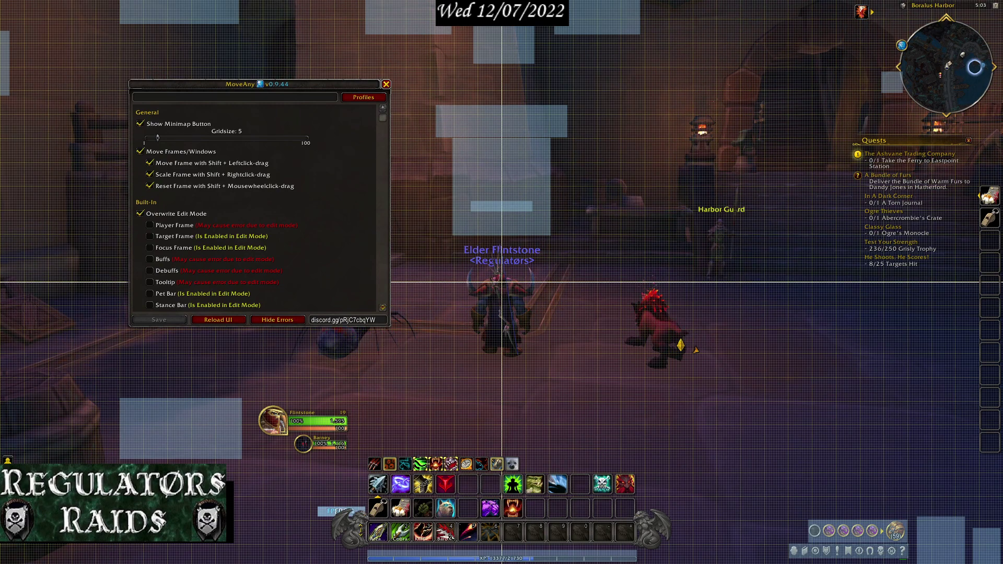
pyautogui.moveTo(336, 474); pyautogui.dragTo(338, 483)
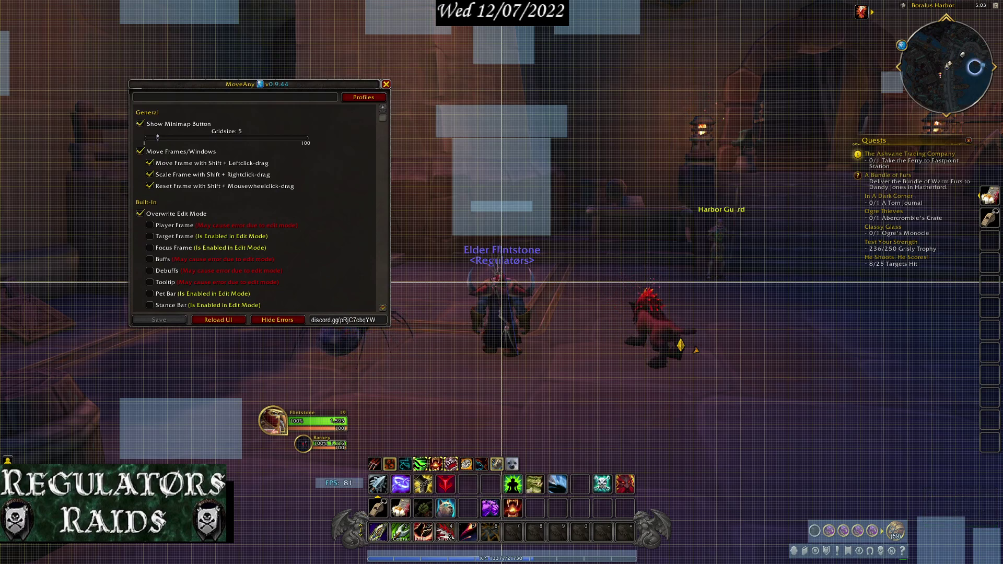
# - Move the MoveAny options window to the upper right of the screen
pyautogui.moveTo(209, 84); pyautogui.dragTo(646, 64)
pyautogui.scroll(-10, 695, 188)
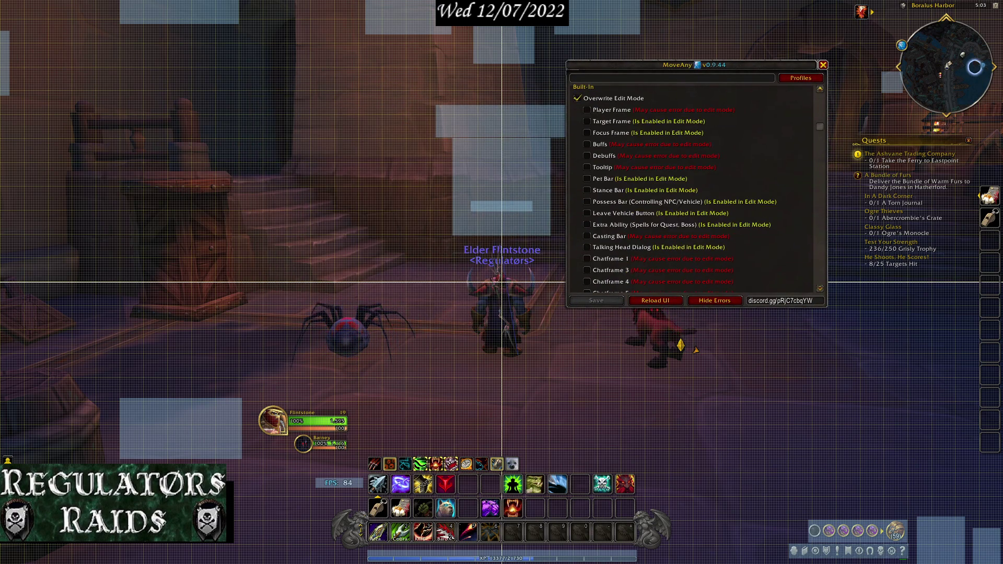
pyautogui.scroll(10, 694, 188)
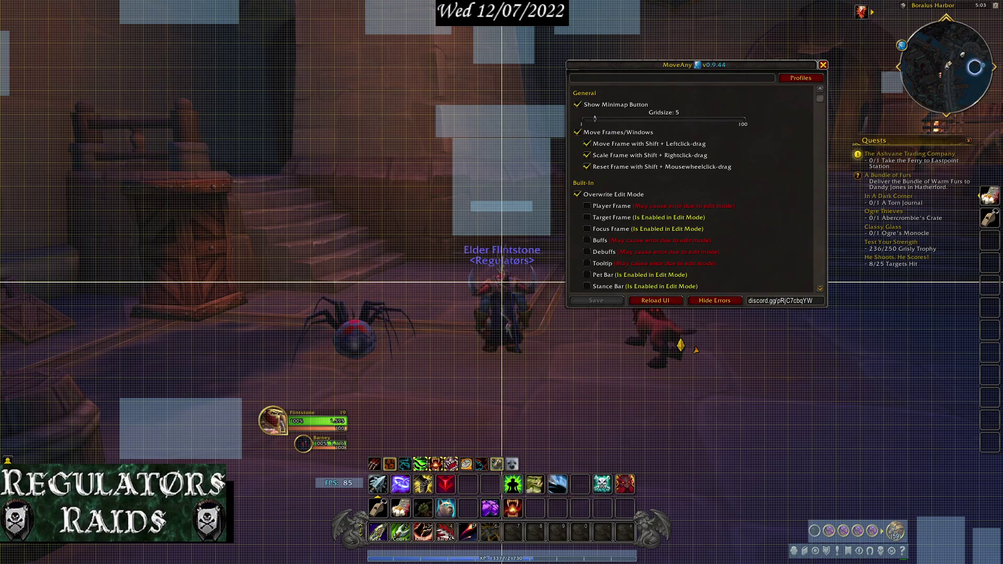
# - Adjust the Gridsize slider, then toggle Overwrite Edit Mode off and back on
pyautogui.moveTo(595, 119); pyautogui.dragTo(595, 118)
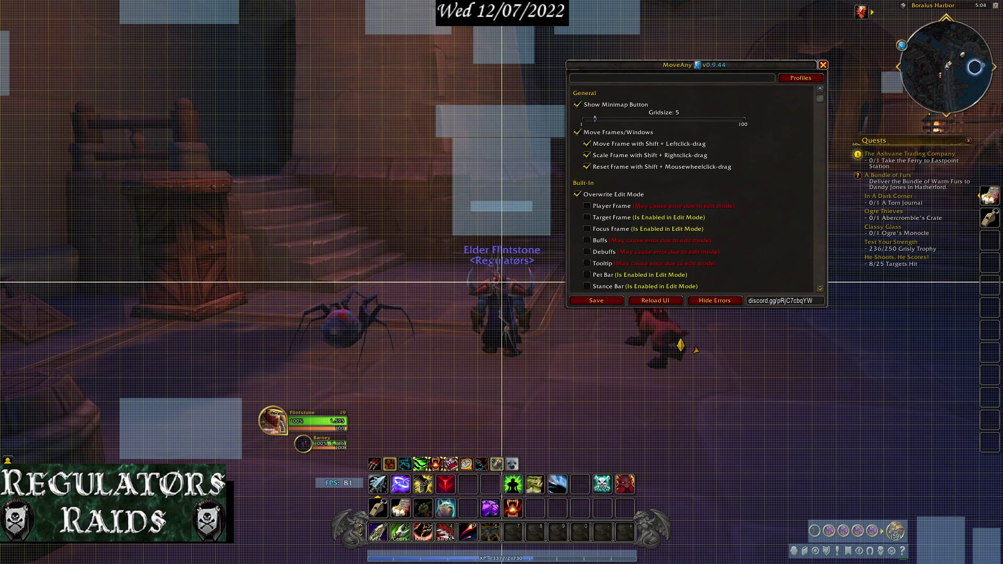
pyautogui.scroll(-3, 692, 188)
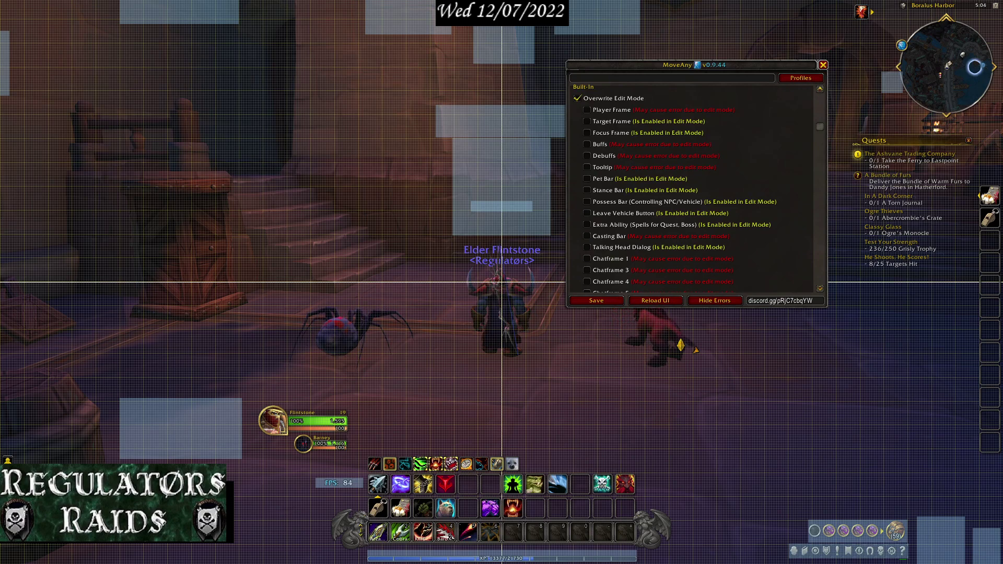
pyautogui.click(577, 98)
pyautogui.click(577, 98)
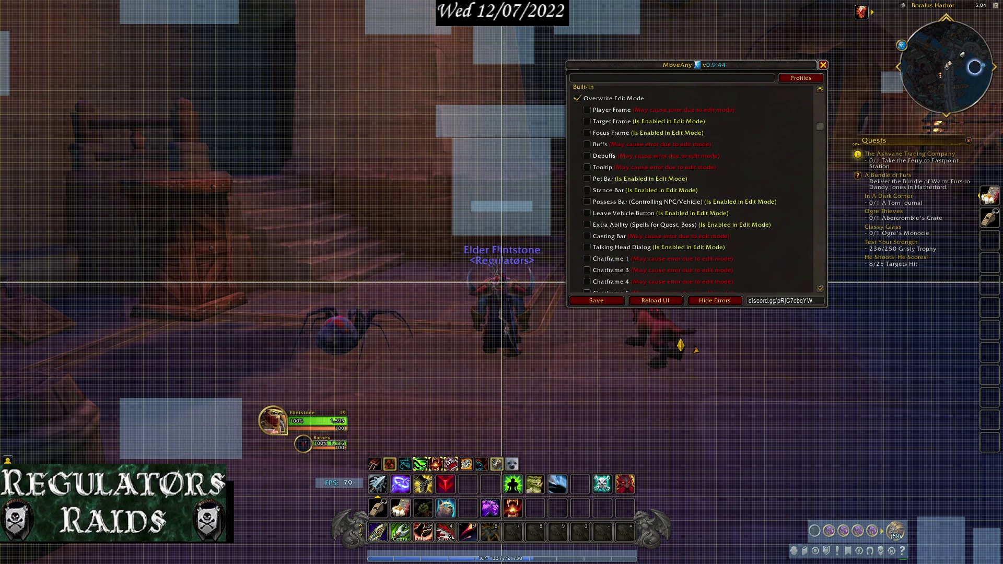
# - Enable Mini Map in the Built-In list and reload the UI to give it a mover
pyautogui.scroll(-5, 627, 259)
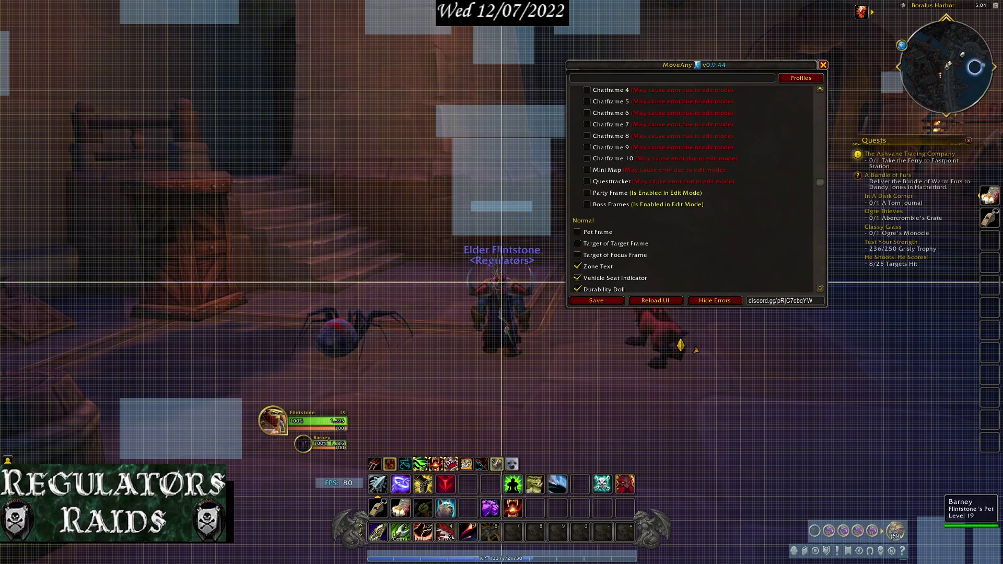
pyautogui.scroll(4, 692, 188)
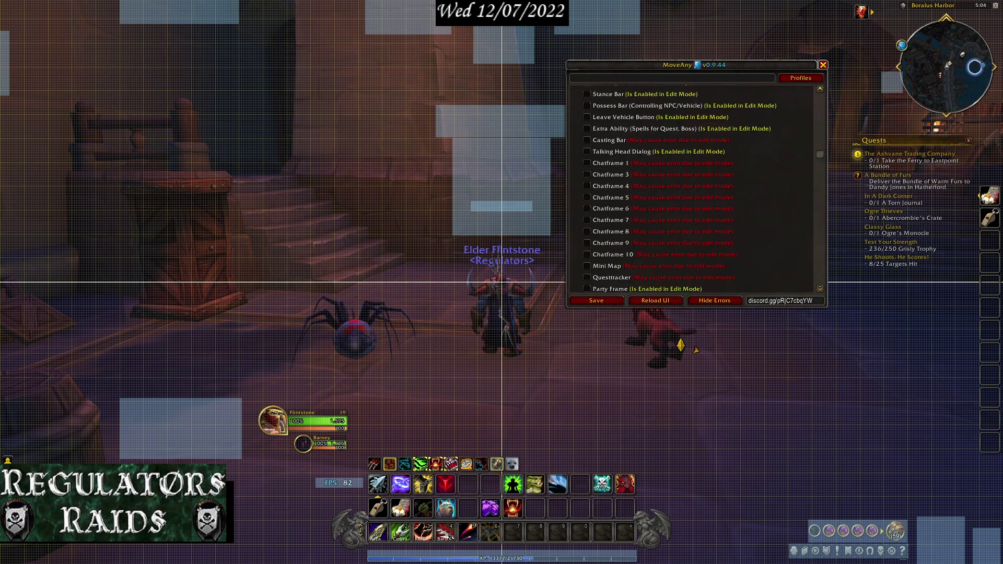
pyautogui.scroll(-4, 692, 188)
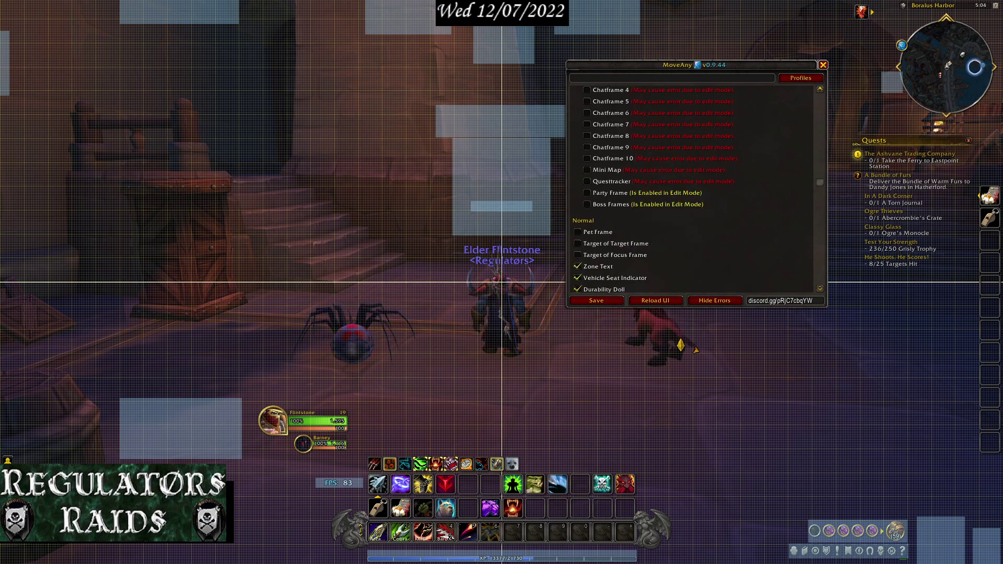
pyautogui.scroll(5, 692, 188)
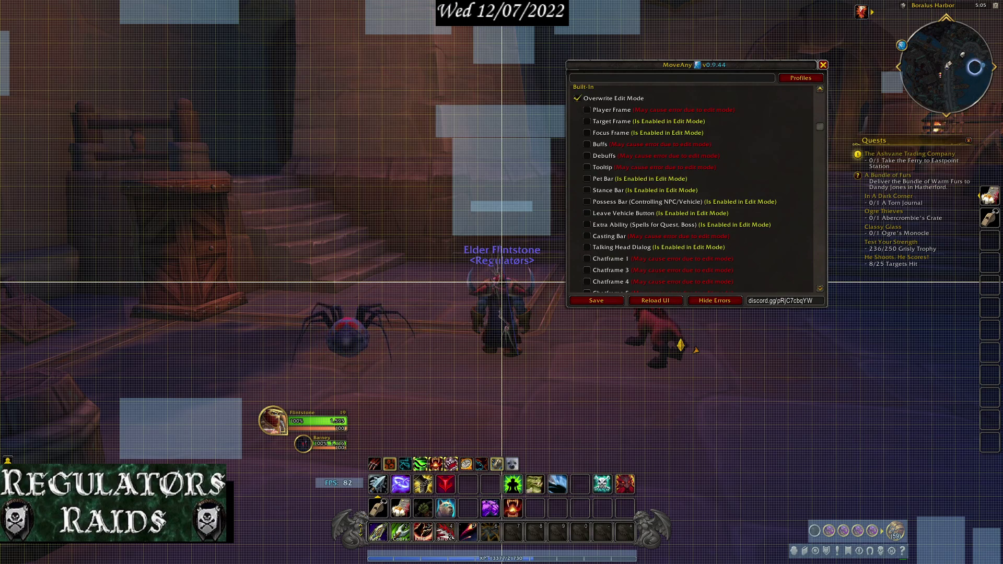
pyautogui.scroll(-5, 694, 188)
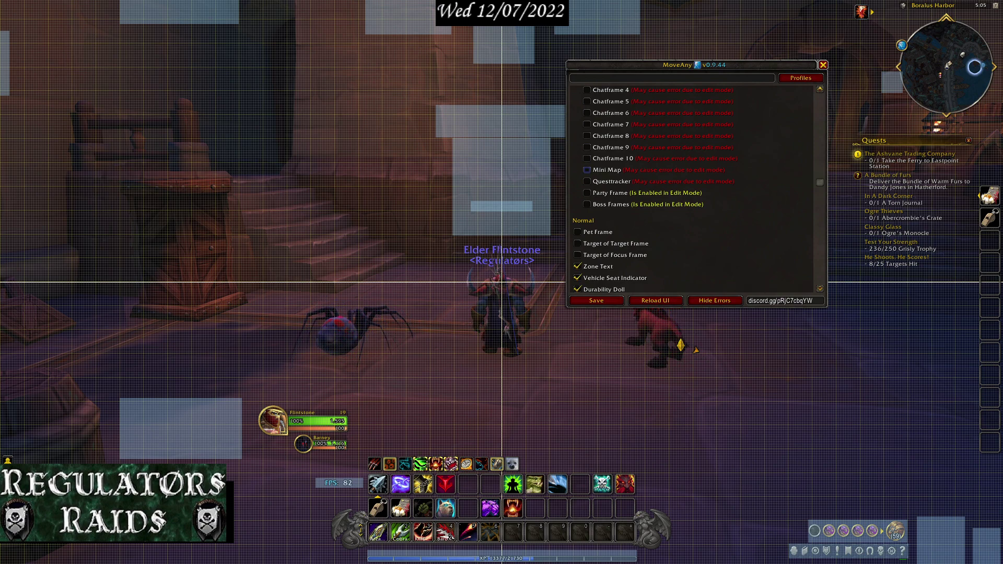
pyautogui.click(655, 300)
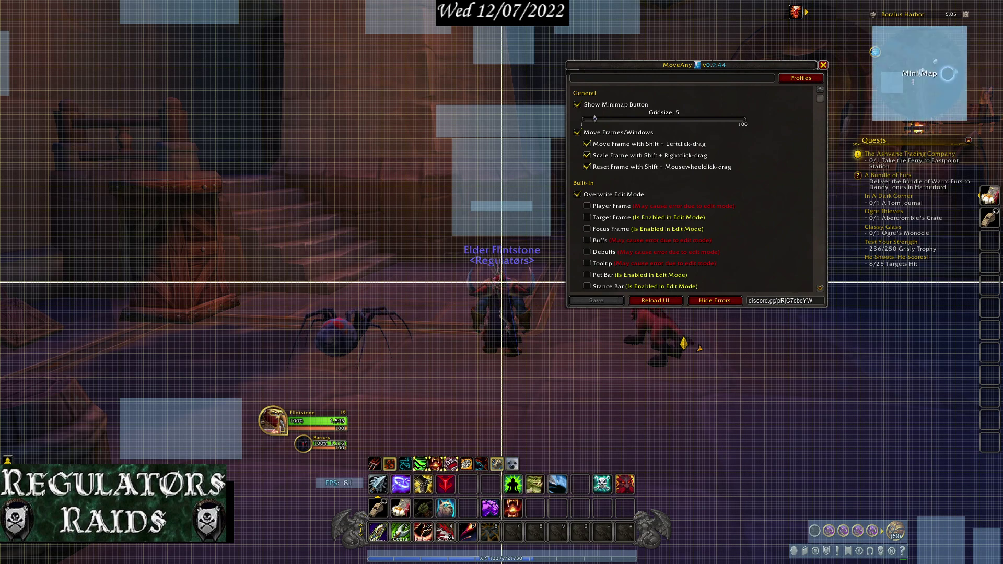
# - Set the minimap's MoveAny scale to 0.9 after trying 1.2, 0.7 and 1.0
pyautogui.click(919, 73)
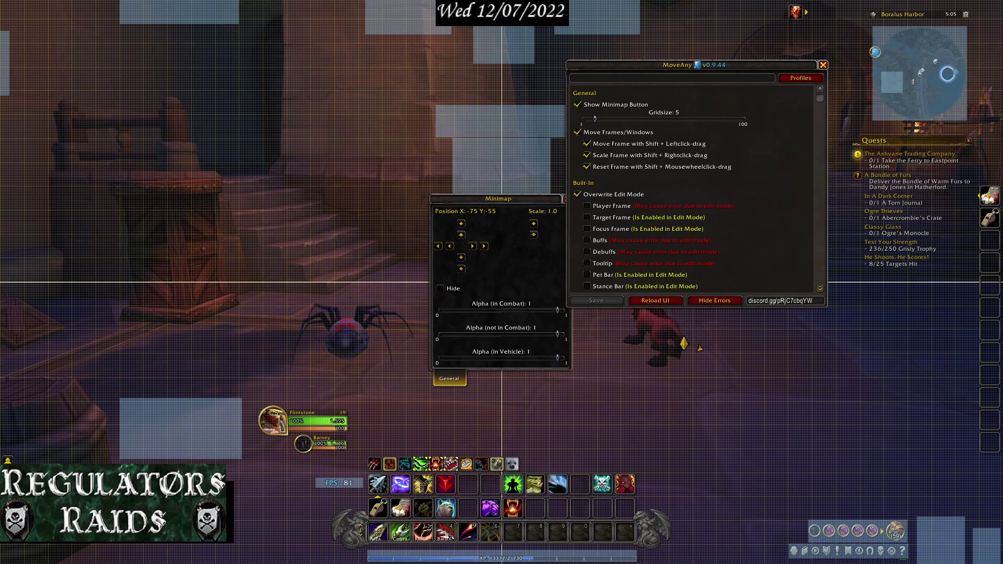
pyautogui.click(533, 223)
pyautogui.click(533, 223)
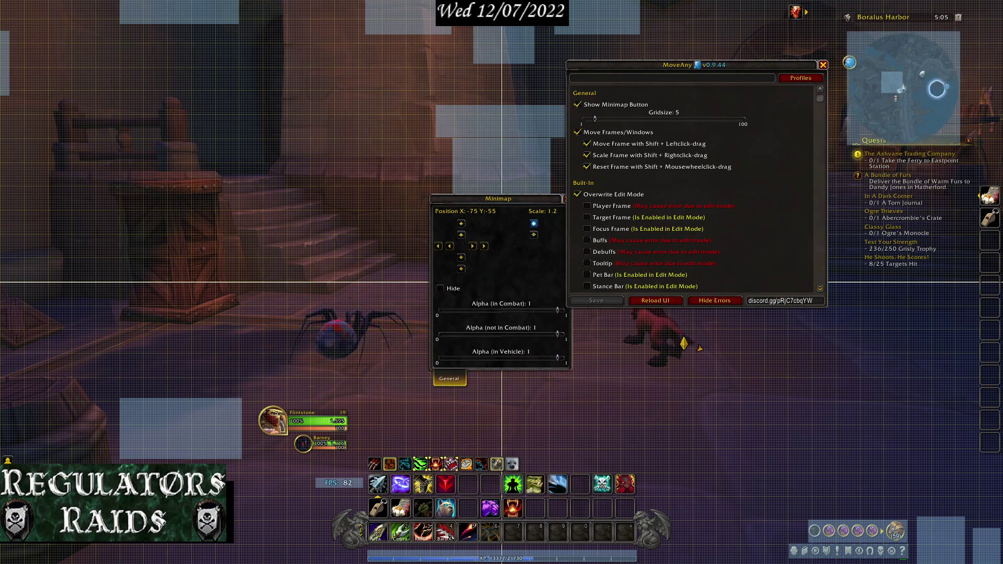
pyautogui.click(533, 234)
pyautogui.click(533, 235)
pyautogui.click(534, 234)
pyautogui.click(533, 235)
pyautogui.click(533, 234)
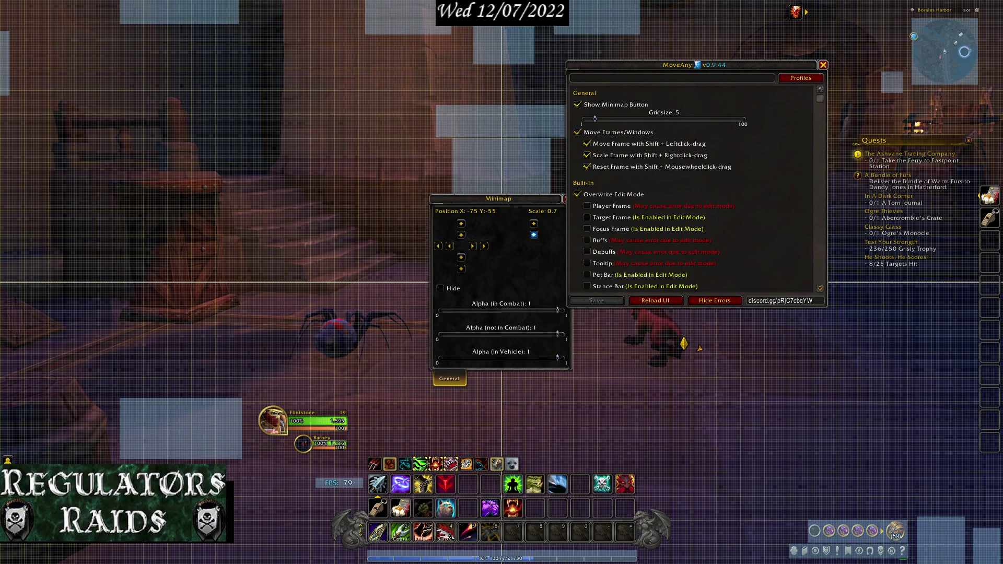
pyautogui.click(533, 223)
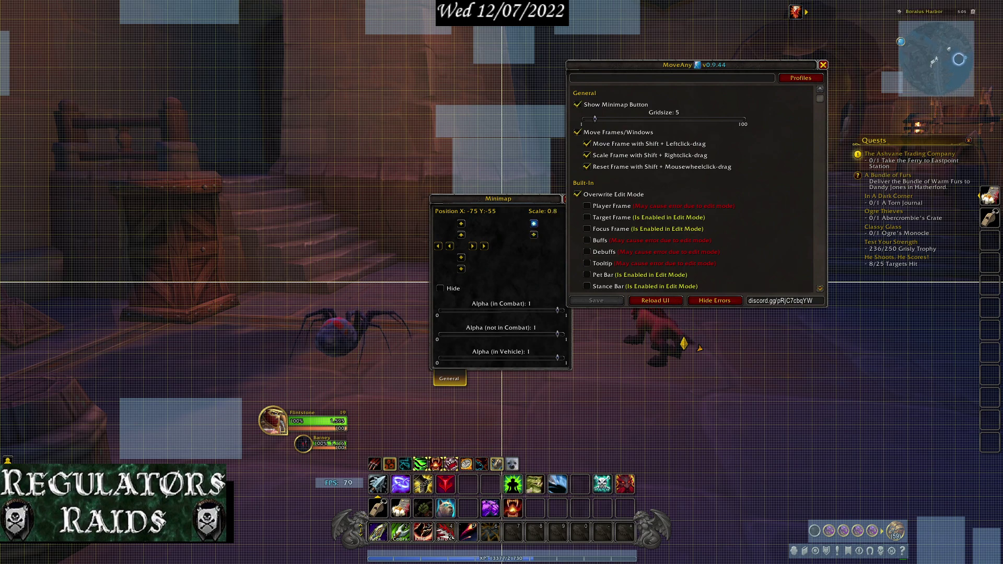
pyautogui.click(533, 223)
pyautogui.click(533, 223)
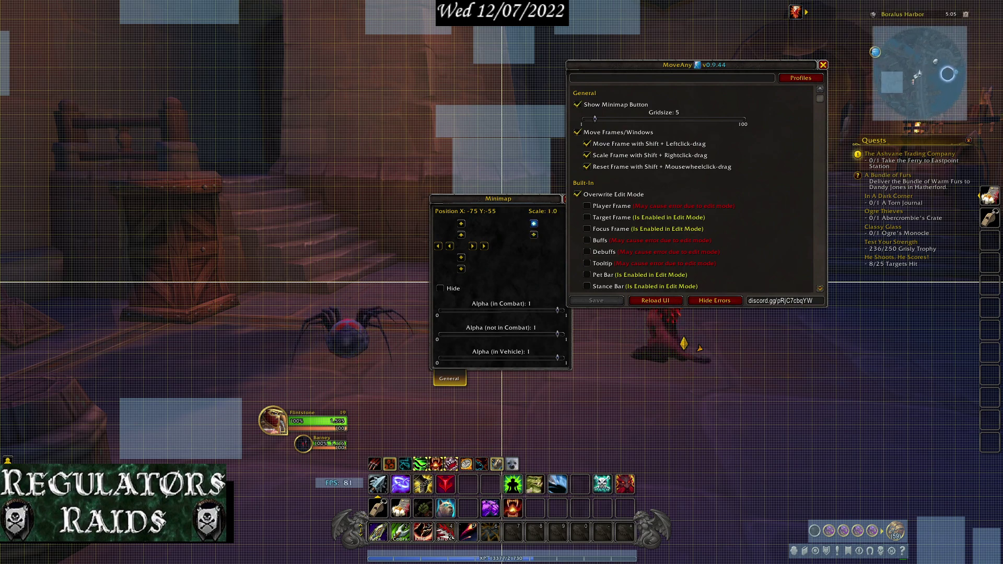
pyautogui.click(533, 235)
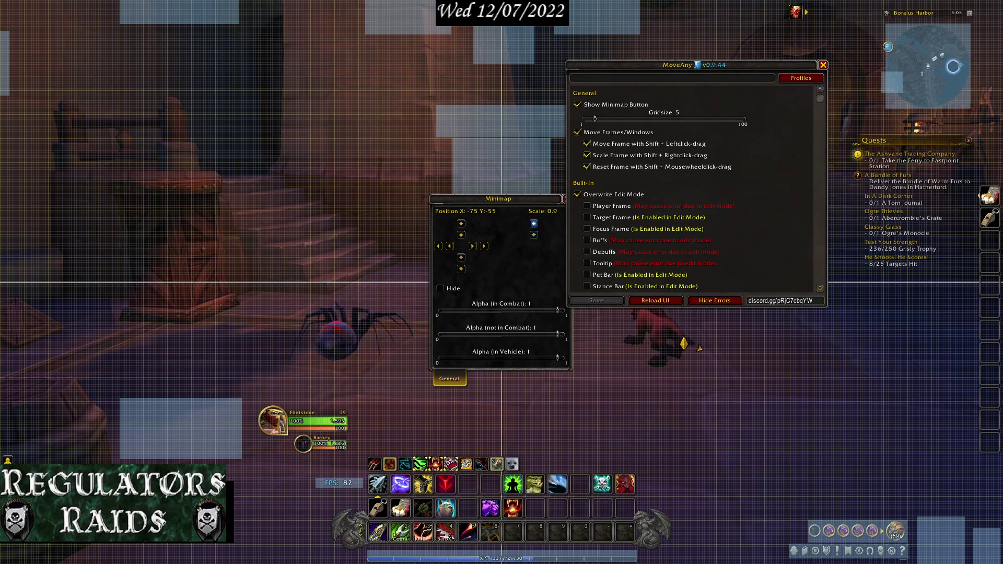
# - Untick Mini Map in the Built-In list and reload the UI
pyautogui.scroll(-5, 692, 188)
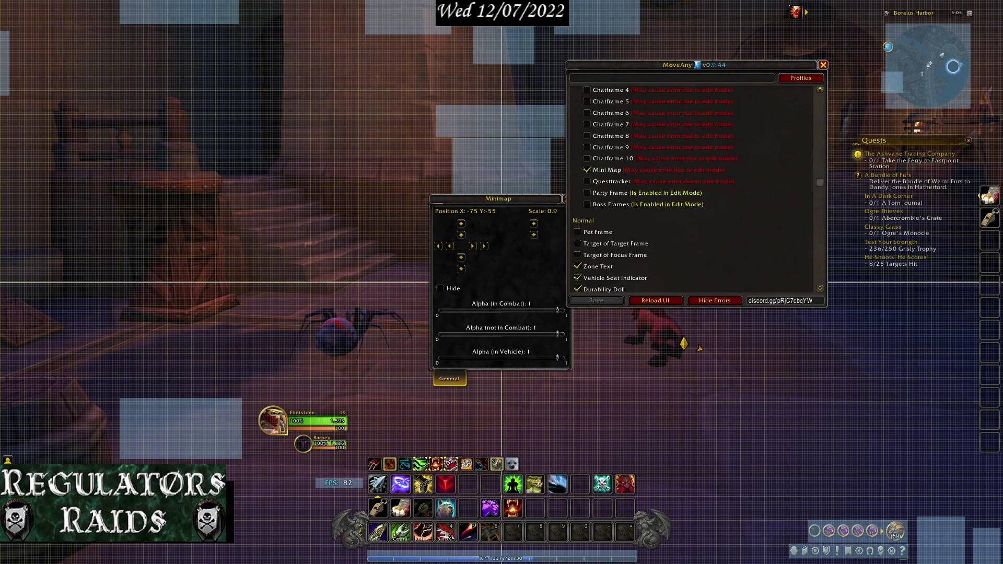
pyautogui.click(586, 170)
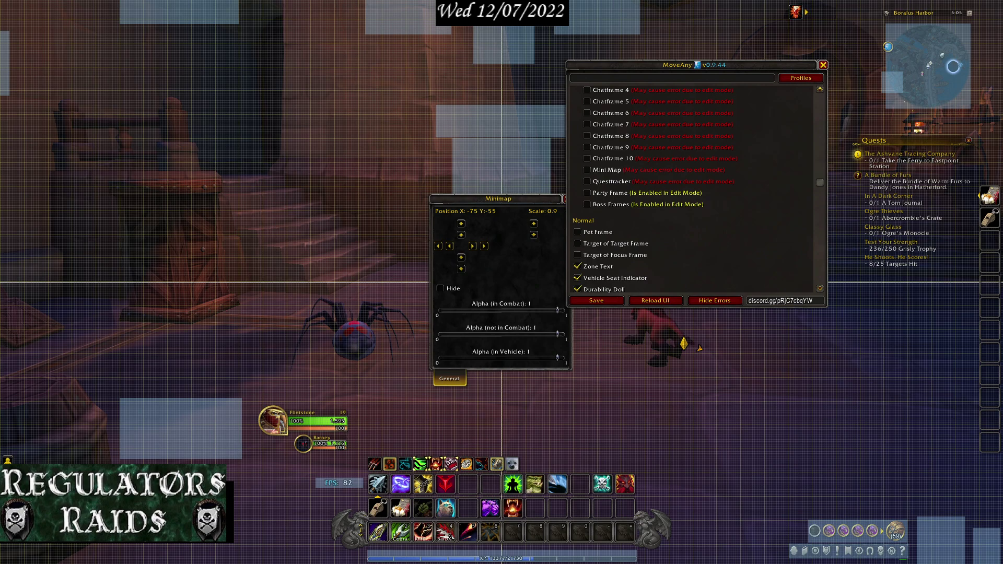
pyautogui.click(655, 300)
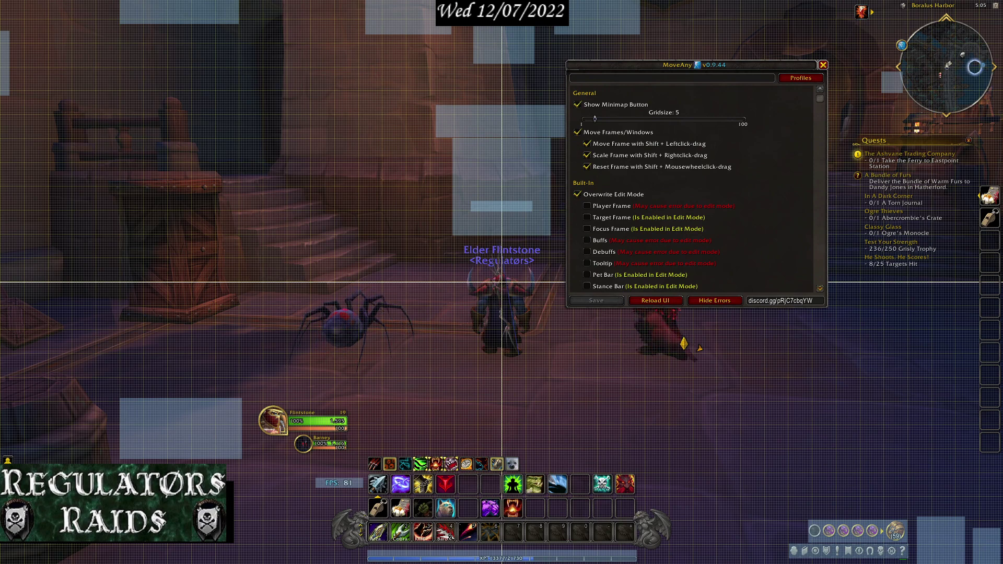
pyautogui.scroll(-10, 692, 188)
pyautogui.scroll(6, 692, 188)
pyautogui.scroll(-5, 692, 188)
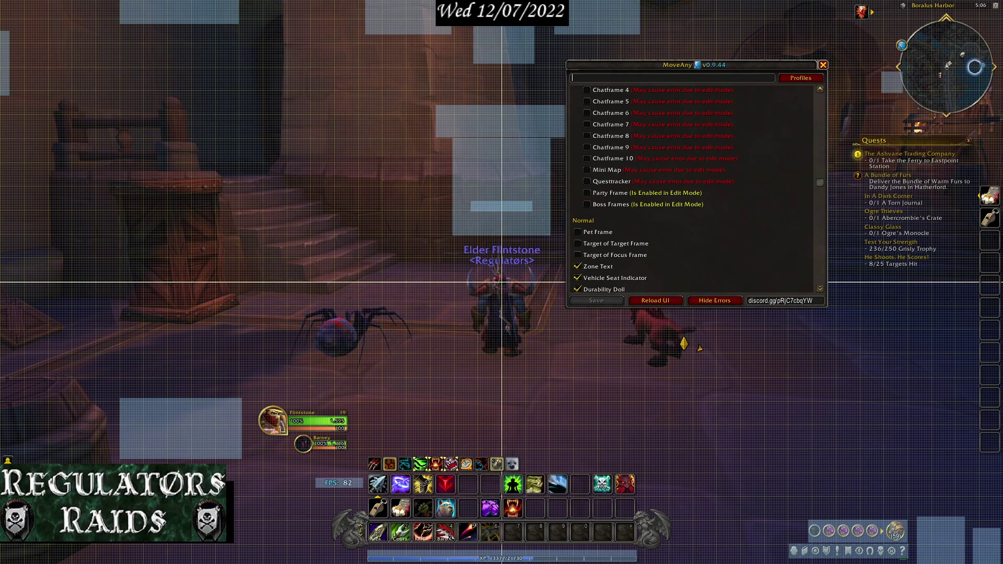
pyautogui.write('Test1')
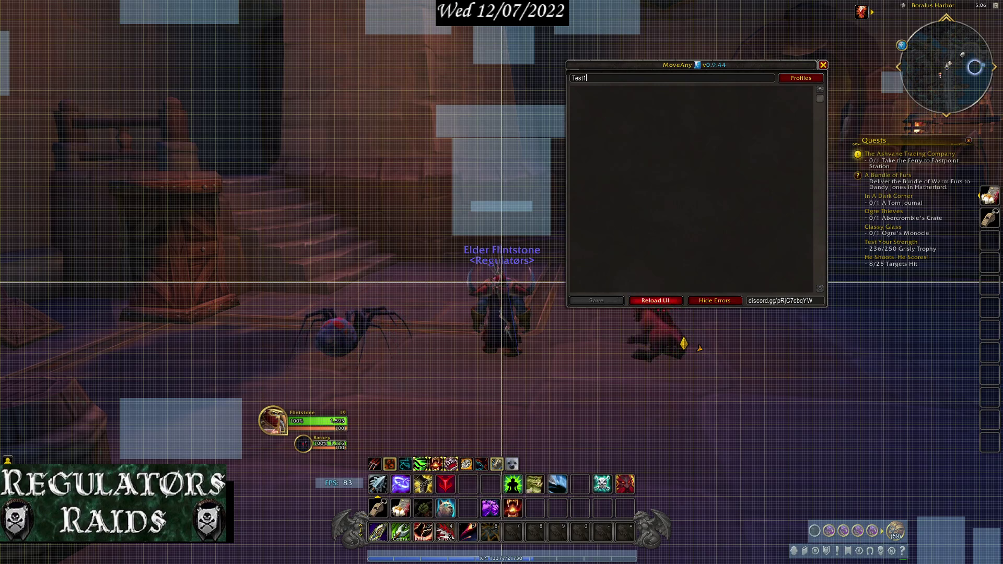
pyautogui.click(655, 300)
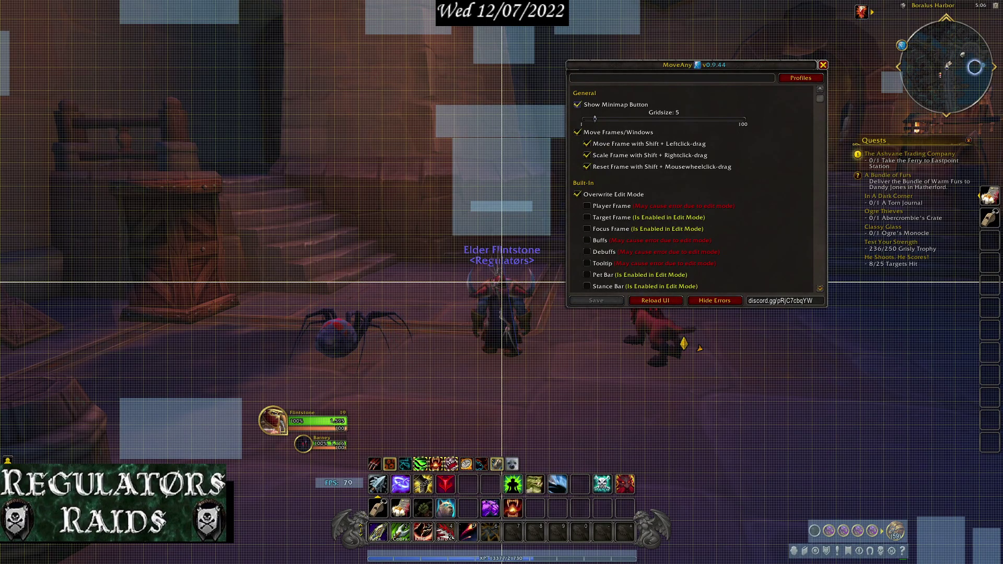
pyautogui.write('test')
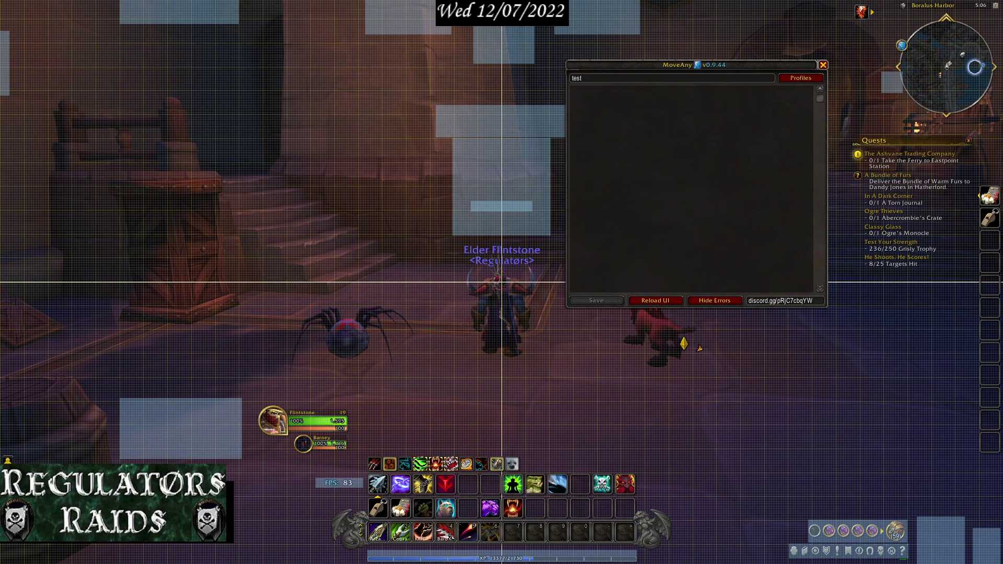
pyautogui.press('BackSpace')
pyautogui.press('BackSpace')
pyautogui.press('BackSpace')
pyautogui.press('BackSpace')
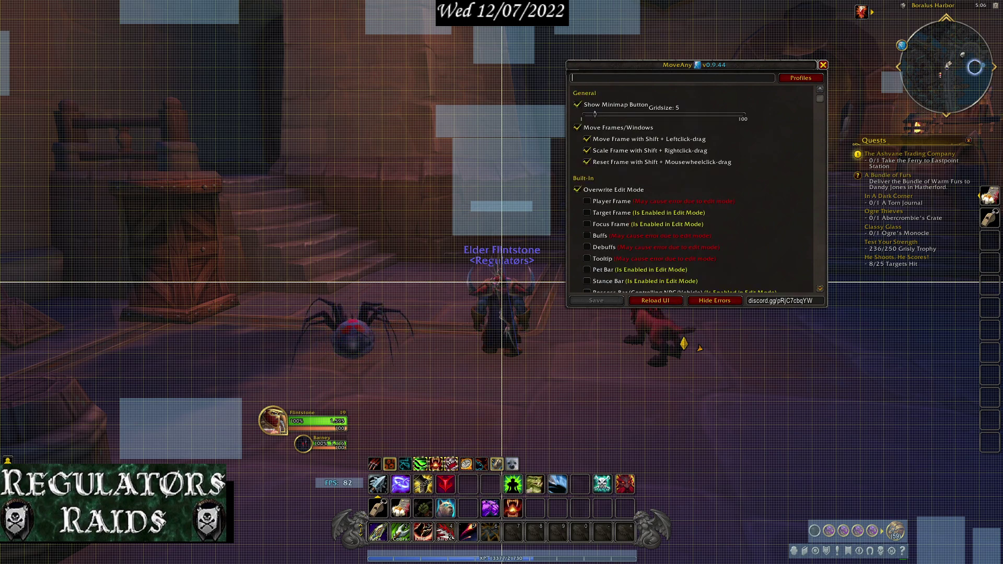
# - Add a profile named Test1 in place of the default NEW and confirm it is current
pyautogui.click(800, 78)
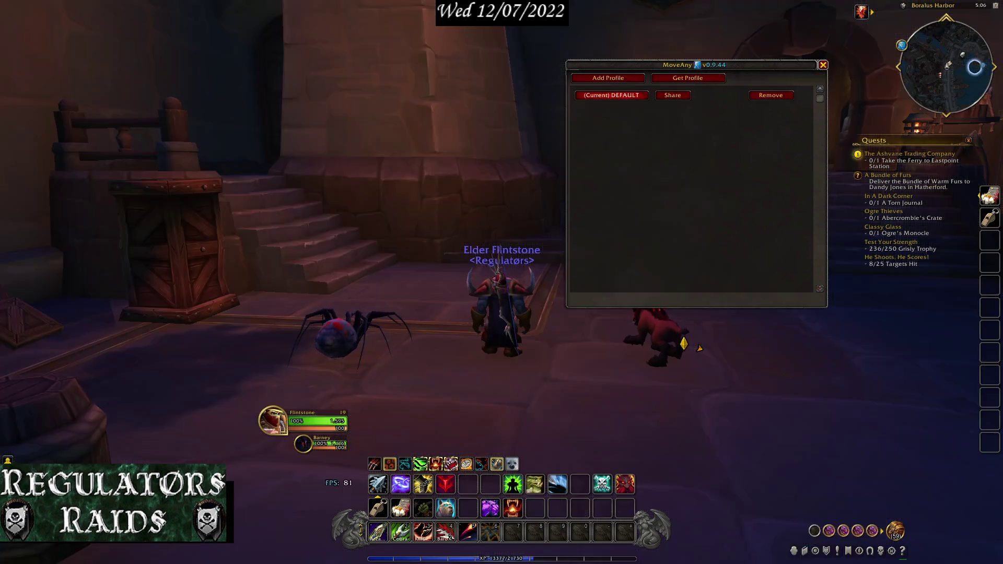
pyautogui.click(608, 78)
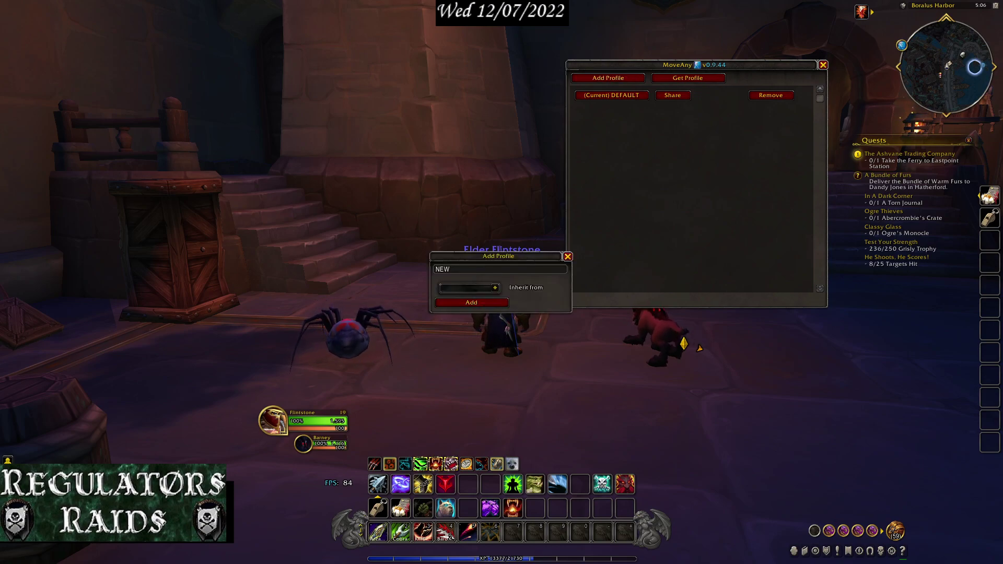
pyautogui.click(444, 268)
pyautogui.press('BackSpace')
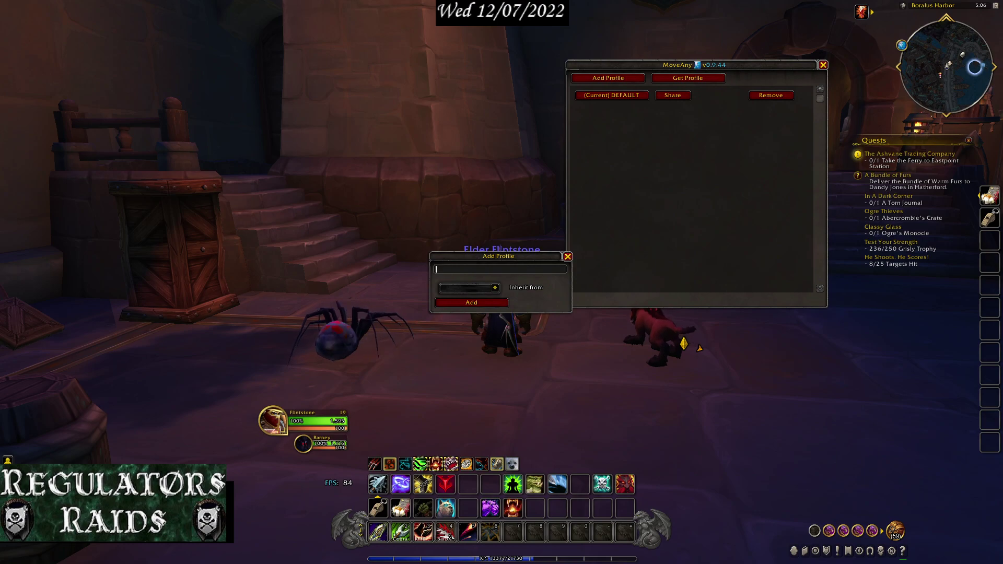
pyautogui.write('Test1')
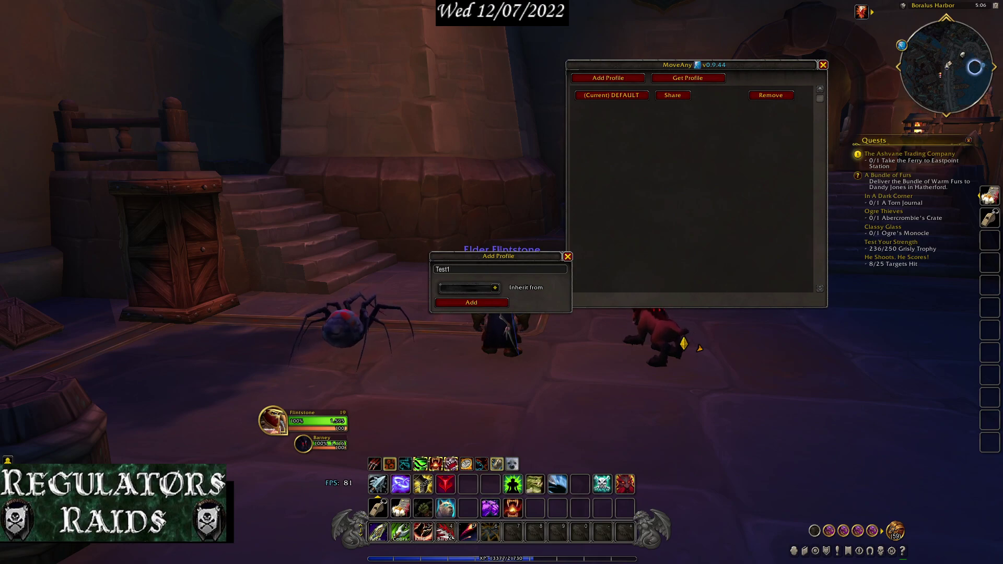
pyautogui.click(471, 302)
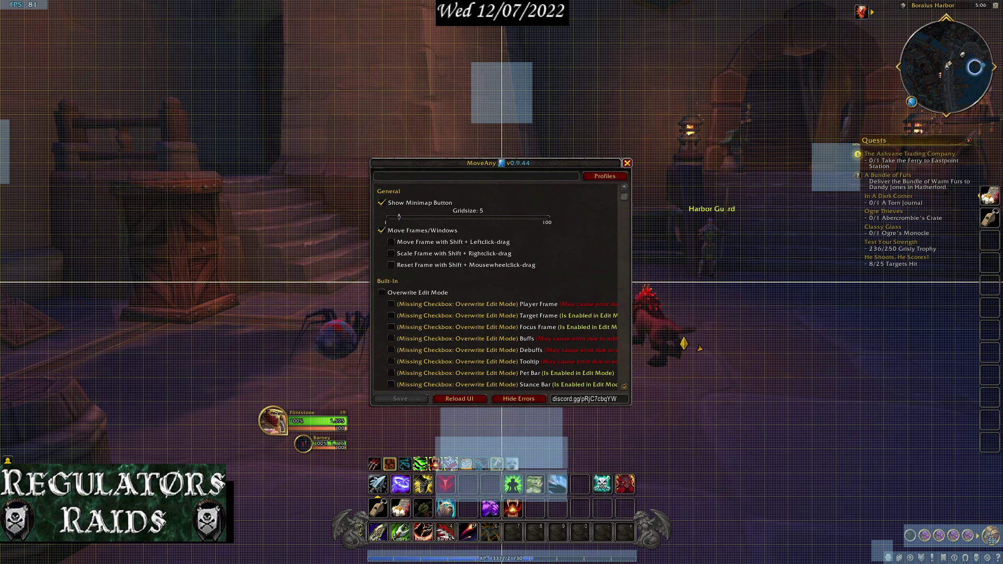
pyautogui.click(604, 176)
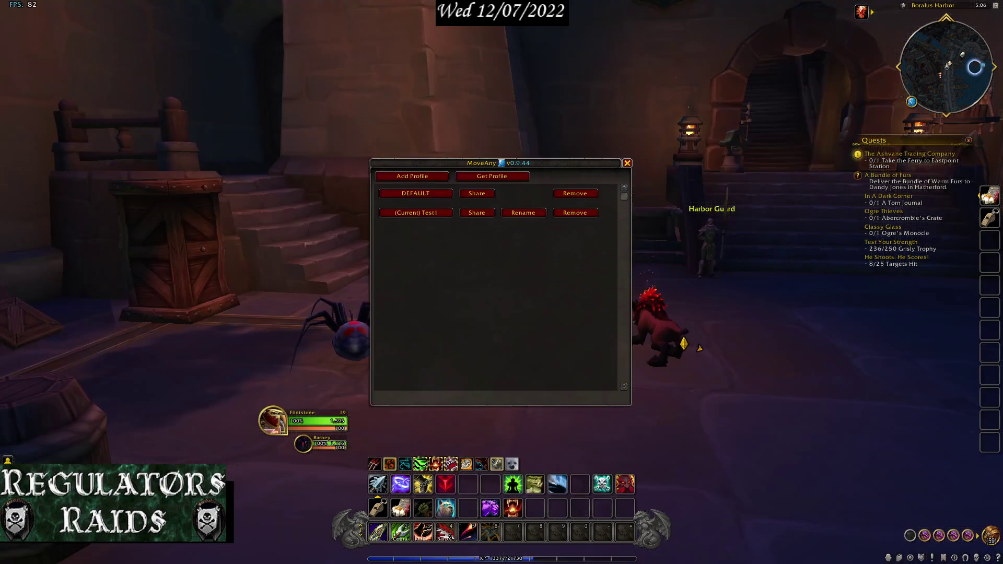